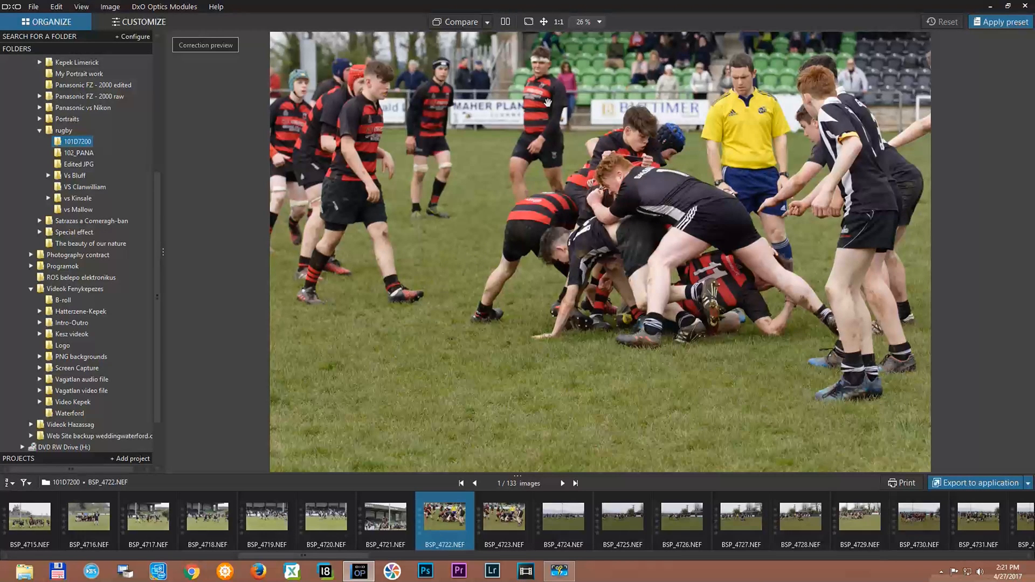
# Step: Open the rugby photo BSP_4722.NEF for customizing and set the DxO Smart Lighting intensity to 53
pyautogui.click(120, 21)
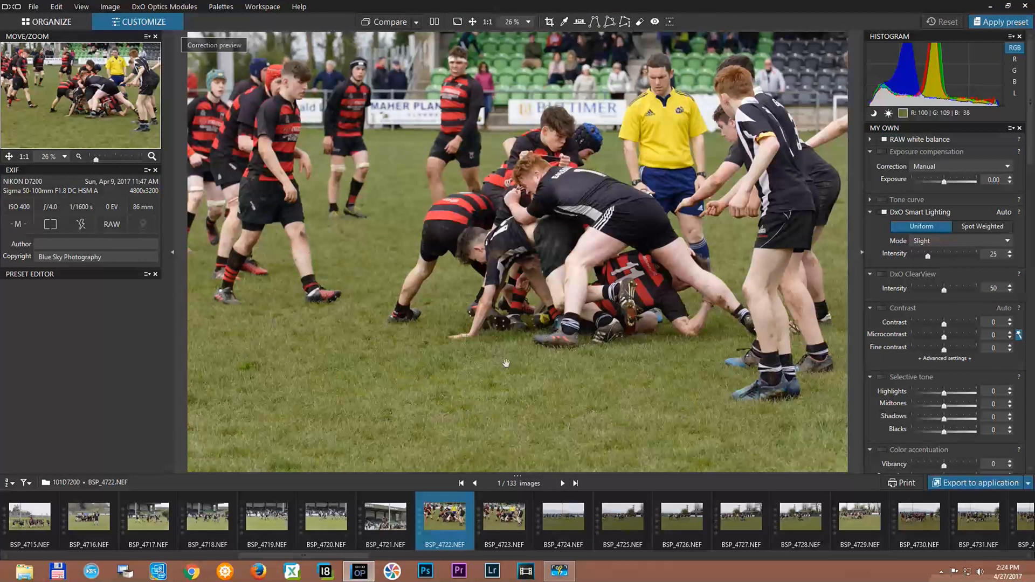
pyautogui.scroll(1, 660, 286)
pyautogui.scroll(-3, 660, 286)
pyautogui.scroll(1, 660, 286)
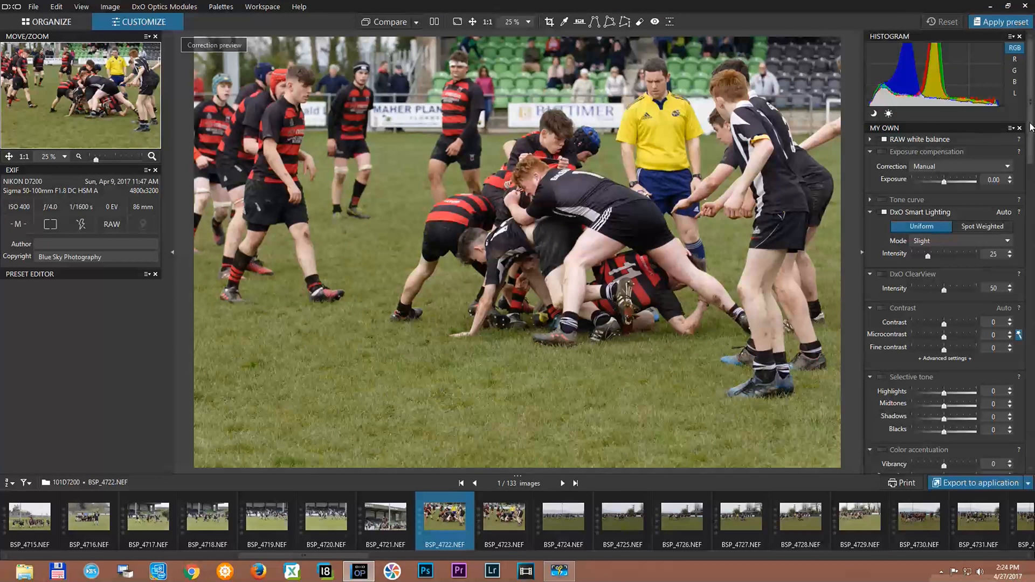
pyautogui.scroll(-3, 1030, 107)
pyautogui.scroll(3, 1033, 118)
pyautogui.moveTo(928, 259); pyautogui.dragTo(945, 260)
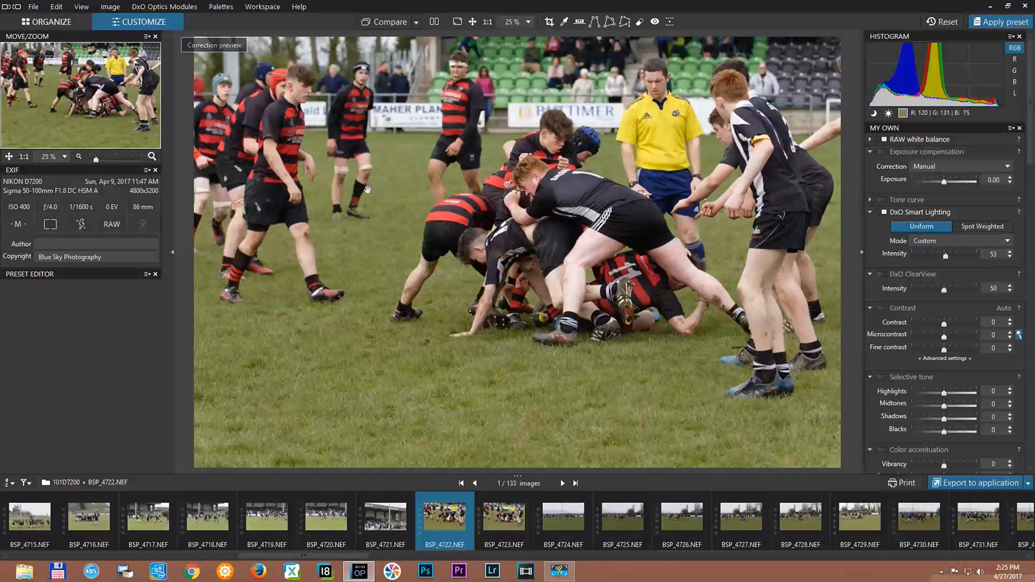
# Step: Enable DxO ClearView at intensity 50, toggling it off and on to compare its effect
pyautogui.click(884, 274)
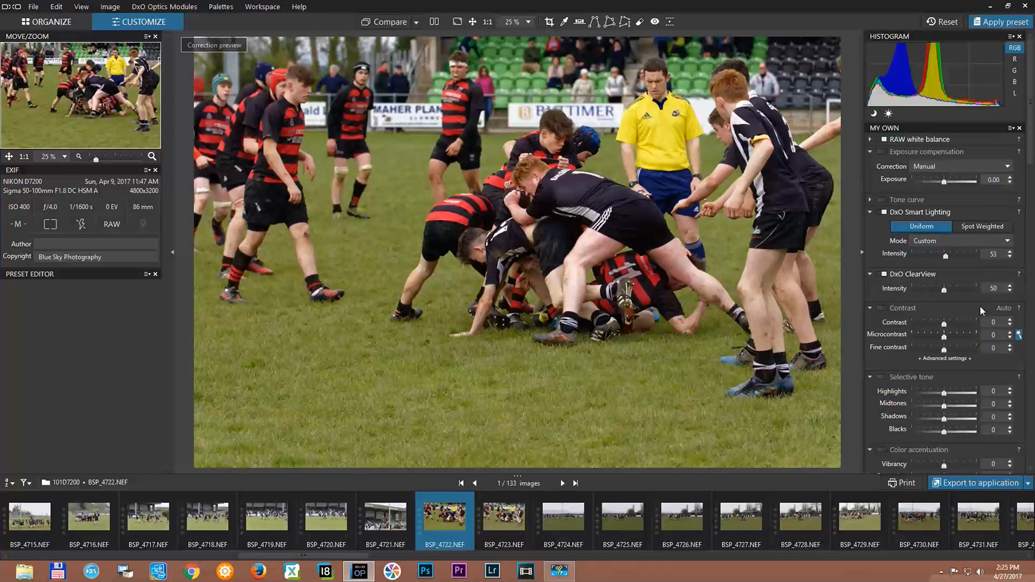
pyautogui.click(878, 272)
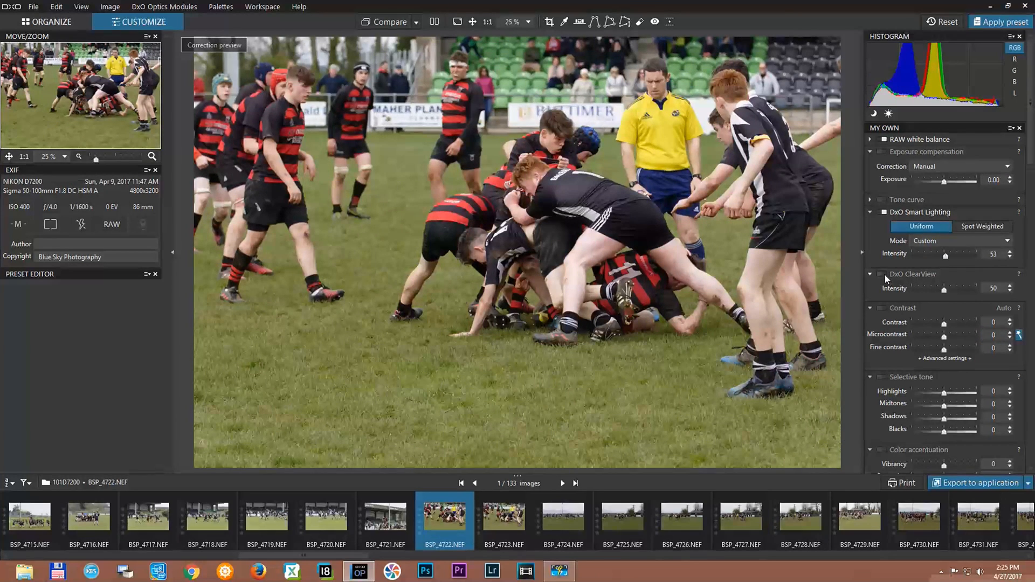
pyautogui.click(884, 273)
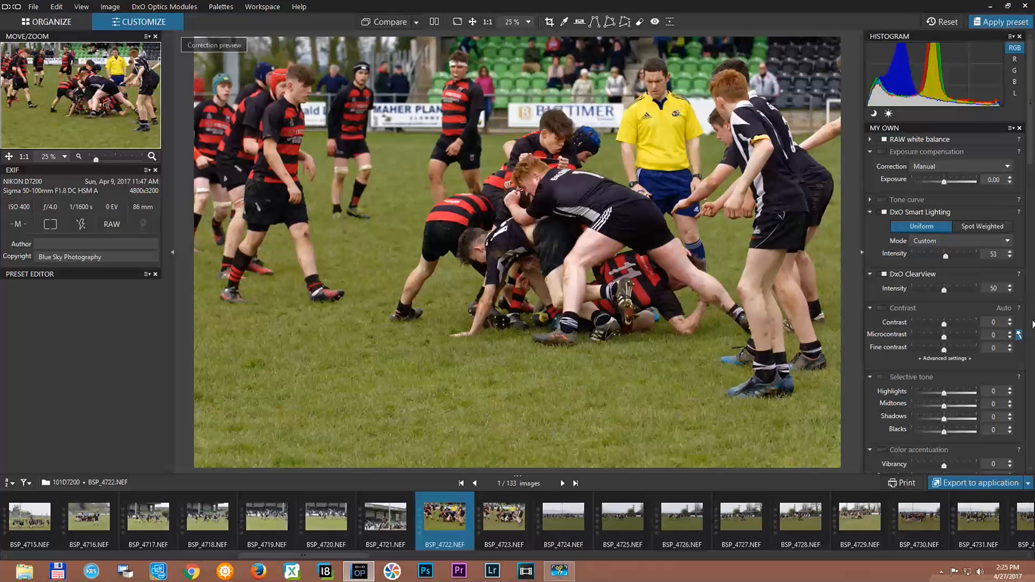
# Step: Enable the Contrast correction with microcontrast at 23 and fine contrast at 20
pyautogui.scroll(-2, 1031, 156)
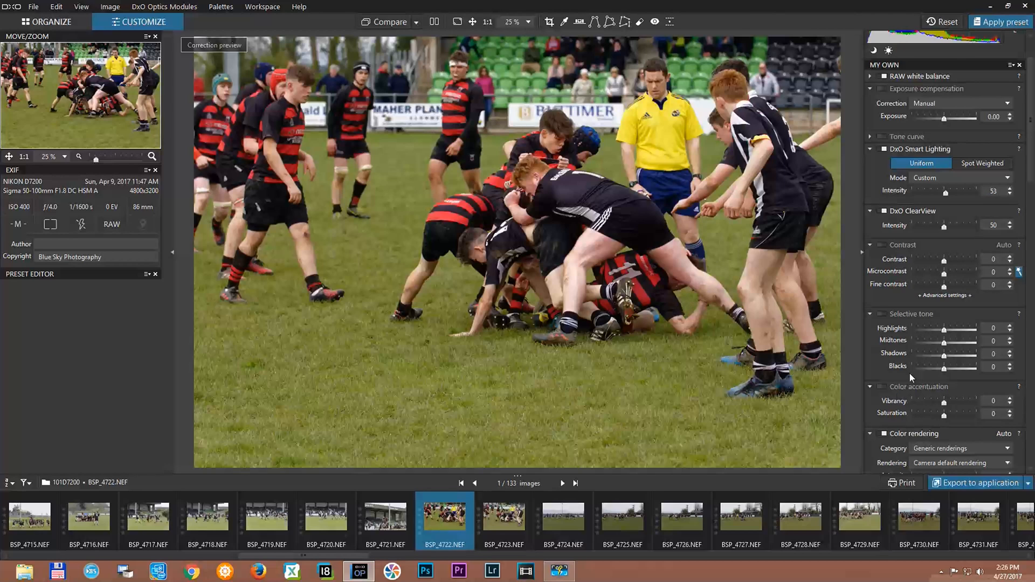
pyautogui.click(1001, 284)
pyautogui.click(884, 244)
pyautogui.moveTo(944, 272); pyautogui.dragTo(949, 290)
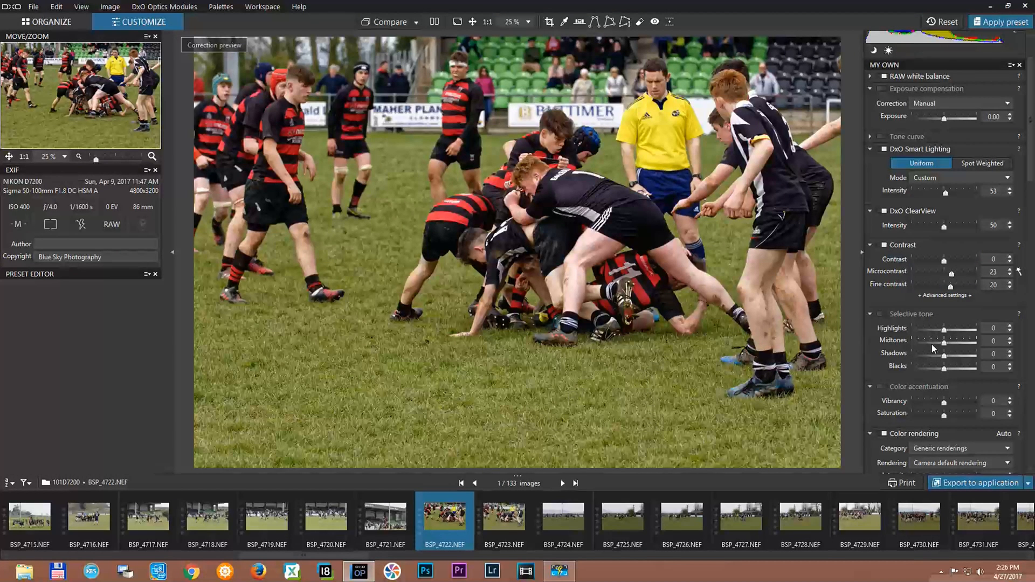
# Step: Review the remaining corrections and compare the photo without and with the Contrast correction, leaving it enabled
pyautogui.scroll(-1, 931, 344)
pyautogui.click(868, 467)
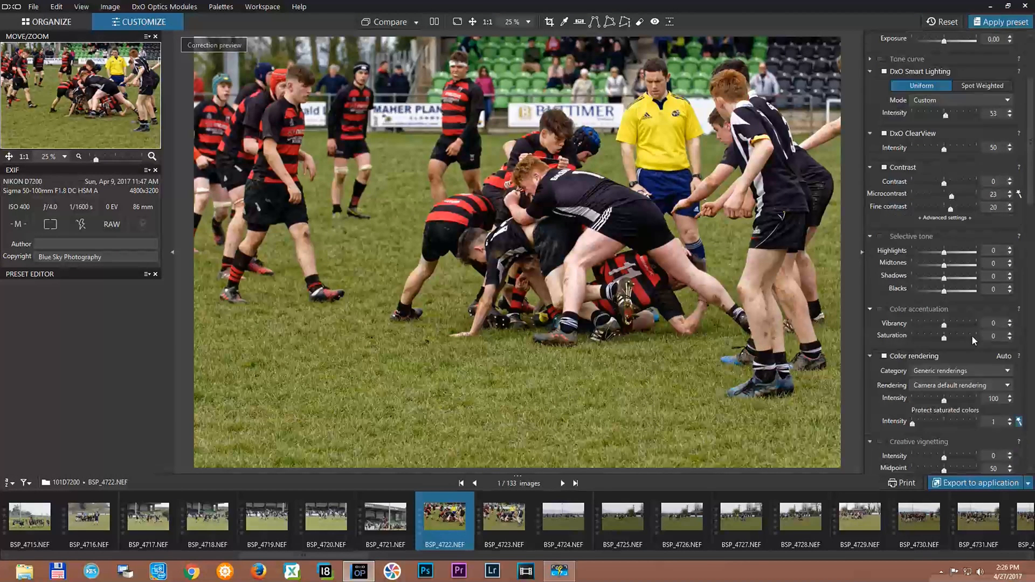
pyautogui.scroll(-1, 972, 336)
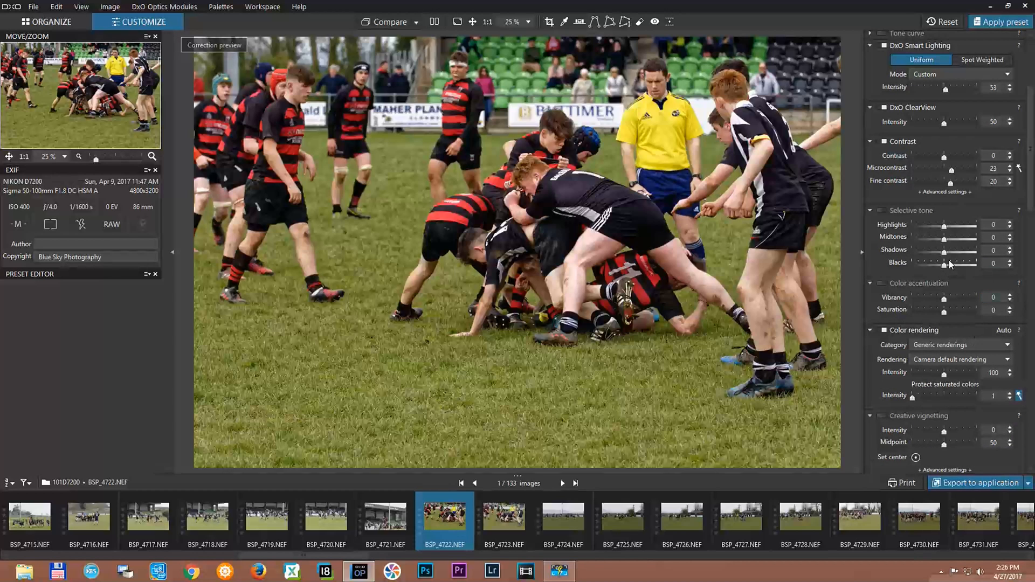
pyautogui.scroll(-2, 970, 386)
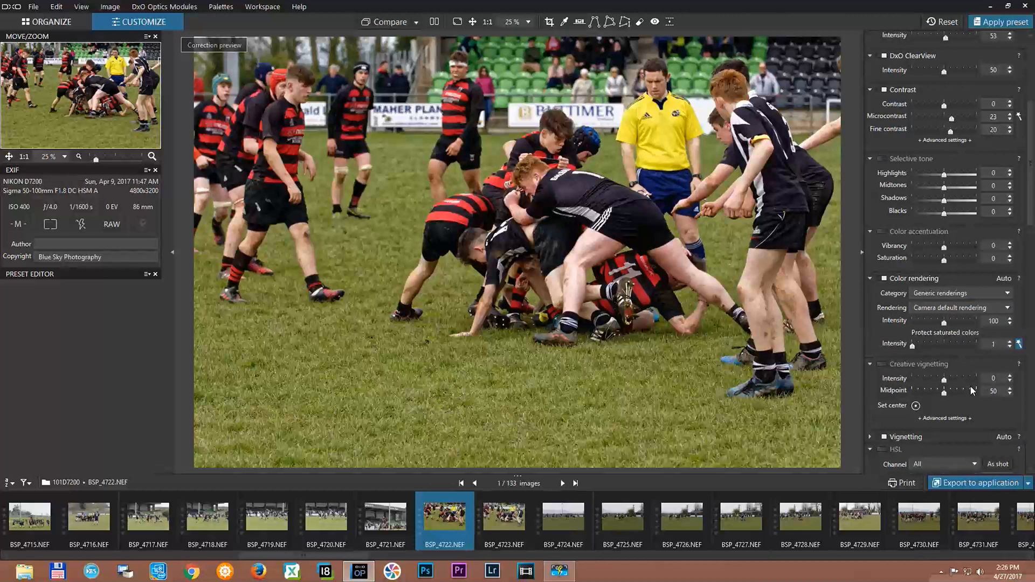
pyautogui.scroll(1, 967, 392)
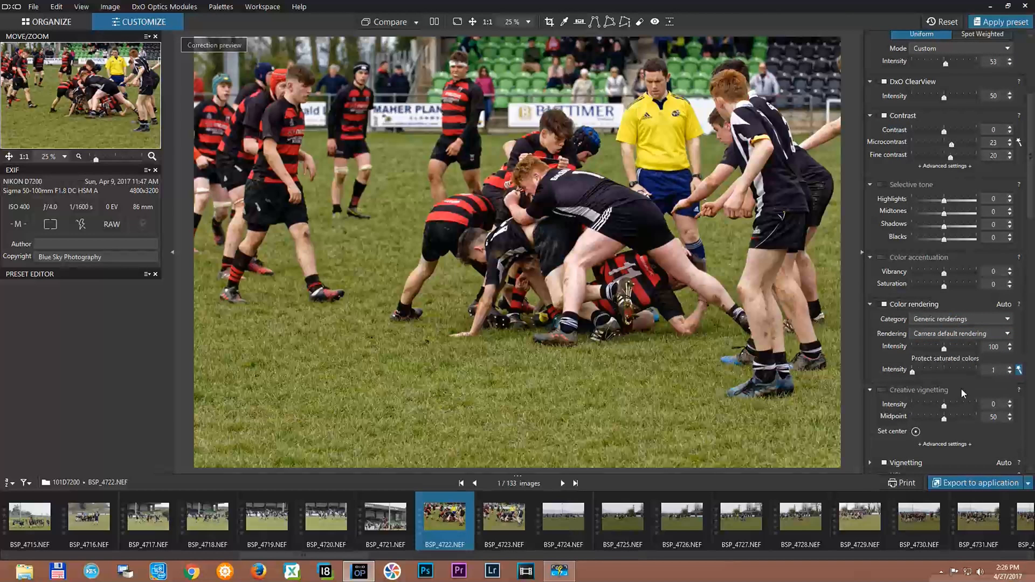
pyautogui.scroll(5, 962, 387)
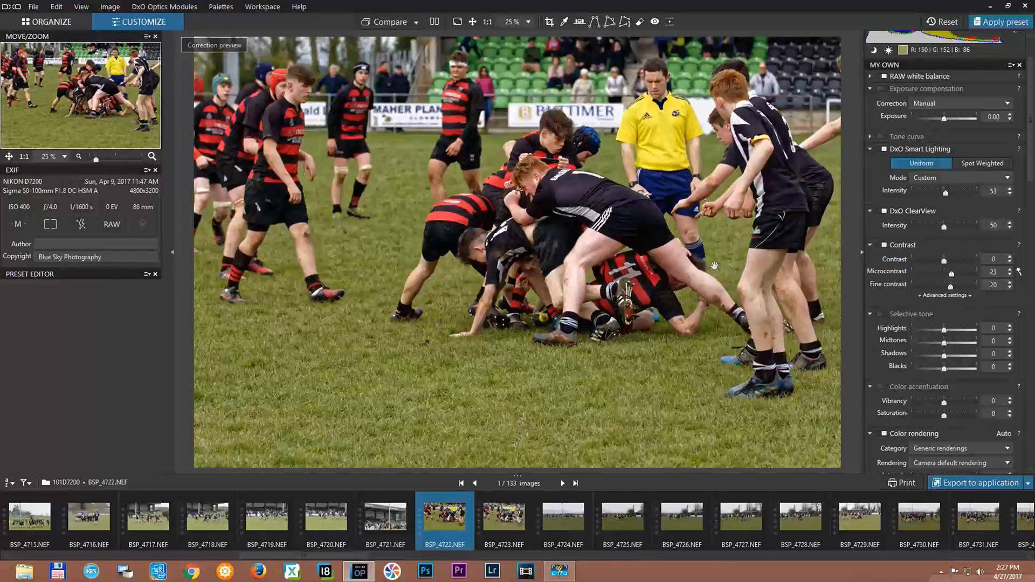
pyautogui.scroll(1, 922, 356)
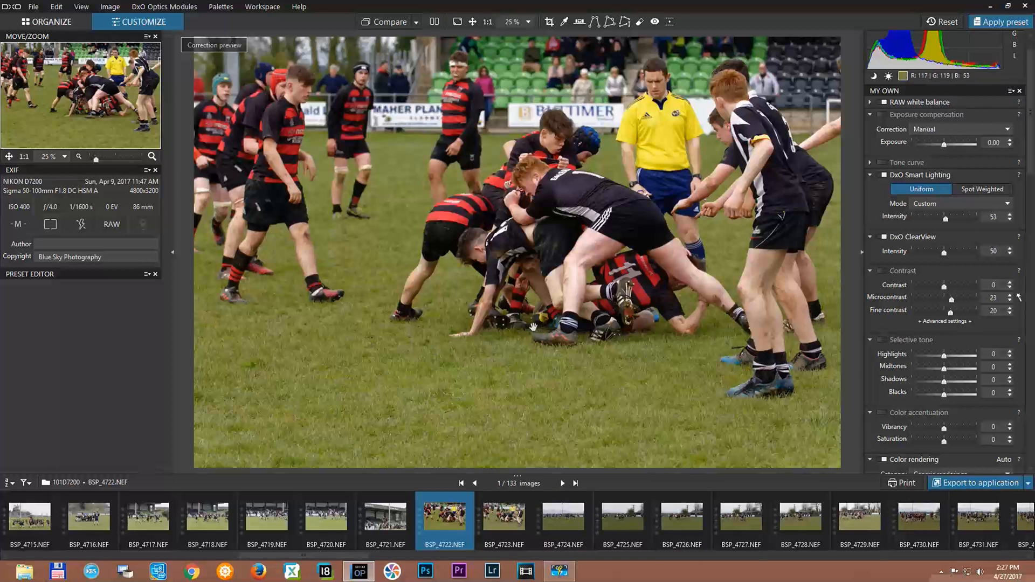
pyautogui.click(883, 270)
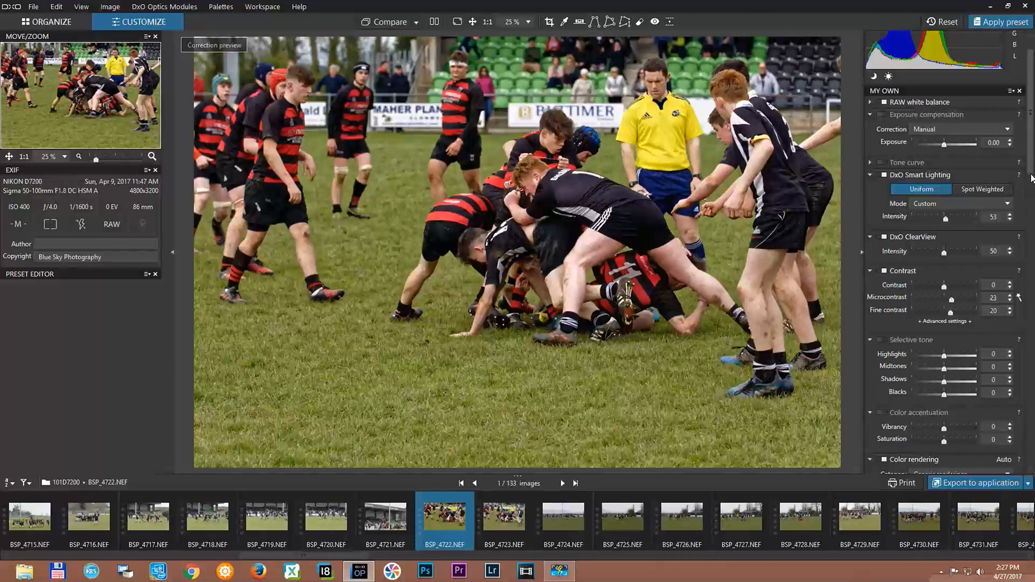
# Step: Enable Color accentuation and set vibrancy to 11 and saturation to 13
pyautogui.scroll(-4, 1031, 173)
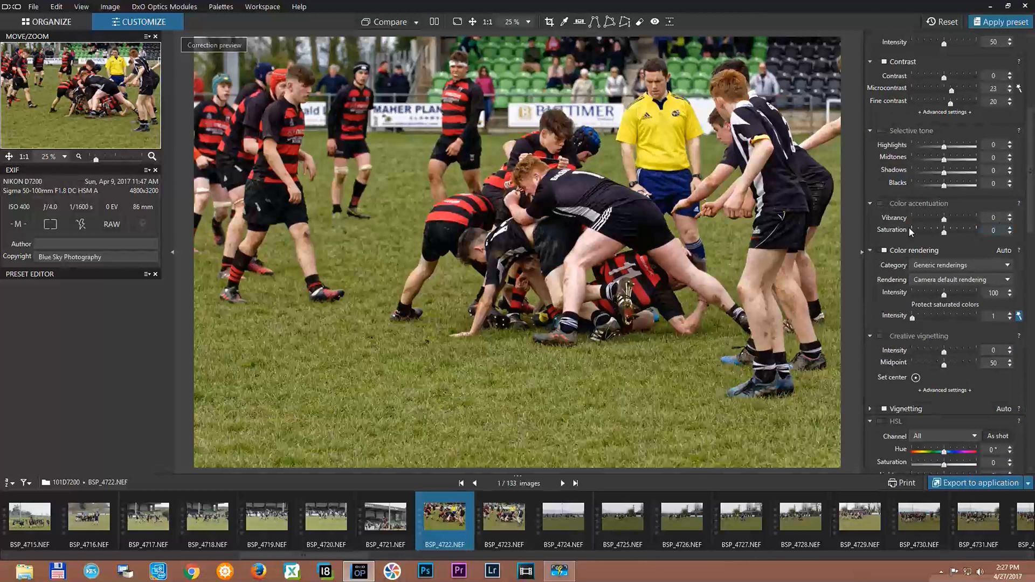
pyautogui.click(883, 204)
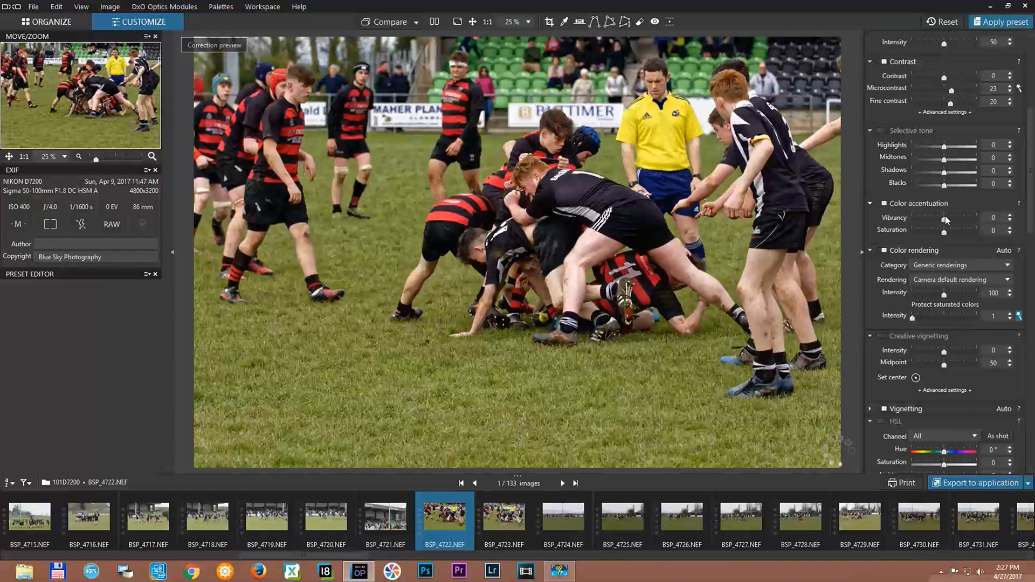
pyautogui.click(947, 219)
pyautogui.click(948, 230)
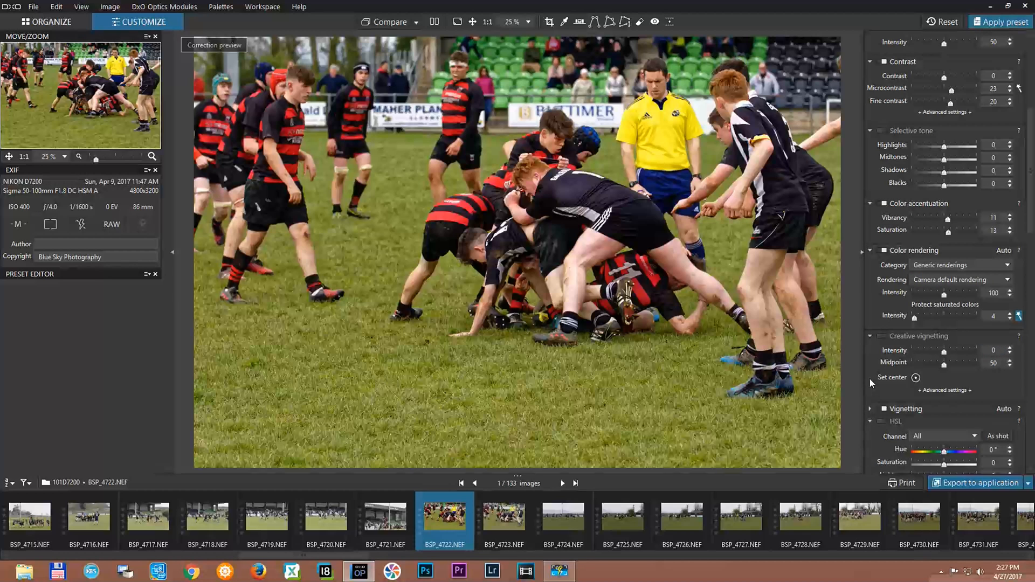
# Step: Centre the noise reduction magnifier on the bending player's black shirt and switch RAW noise reduction to PRIME
pyautogui.moveTo(1030, 221); pyautogui.dragTo(1031, 243)
pyautogui.scroll(-5, 939, 310)
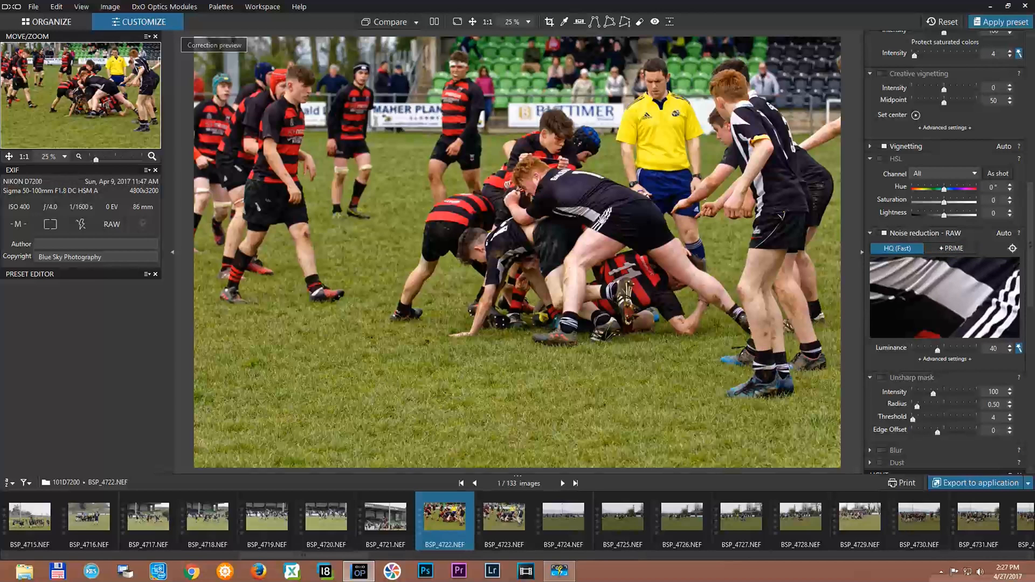
pyautogui.click(1012, 249)
pyautogui.click(578, 253)
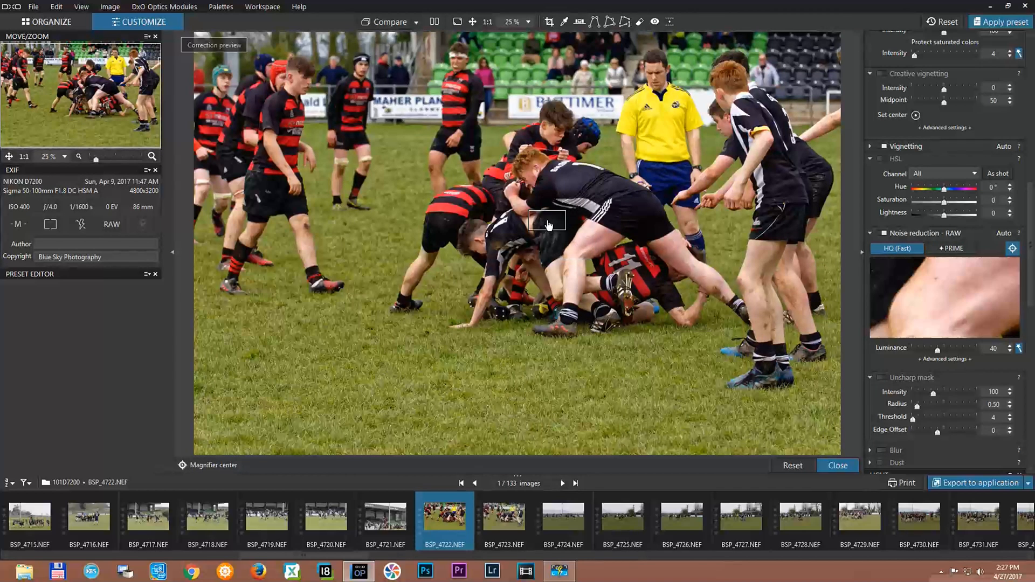
pyautogui.click(599, 183)
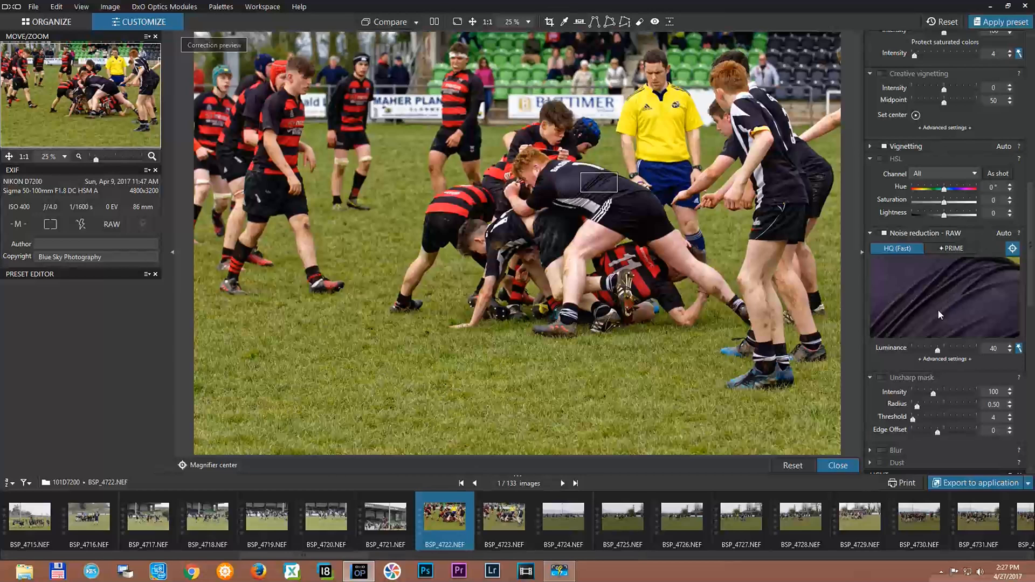
pyautogui.click(956, 251)
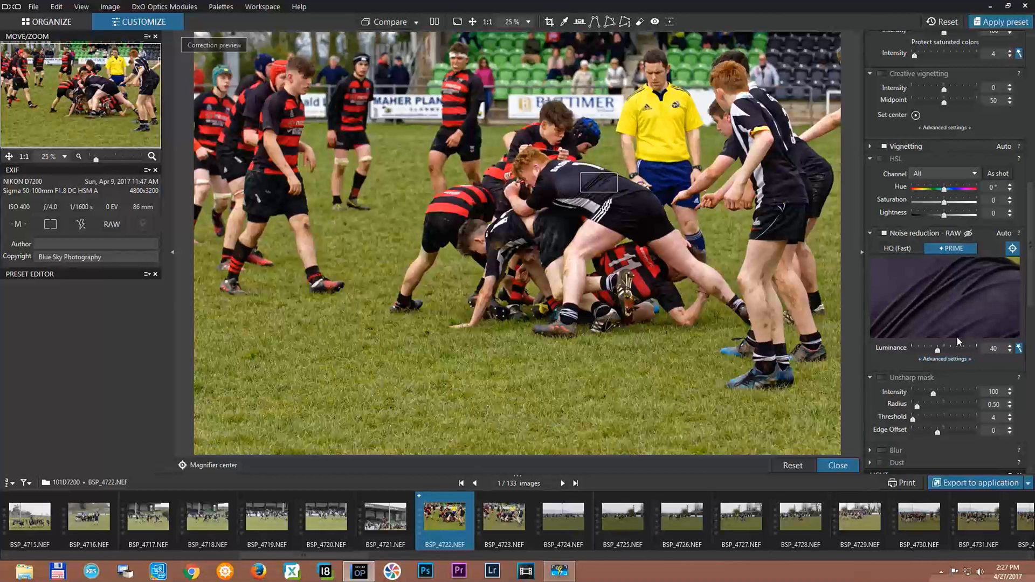
pyautogui.click(1016, 254)
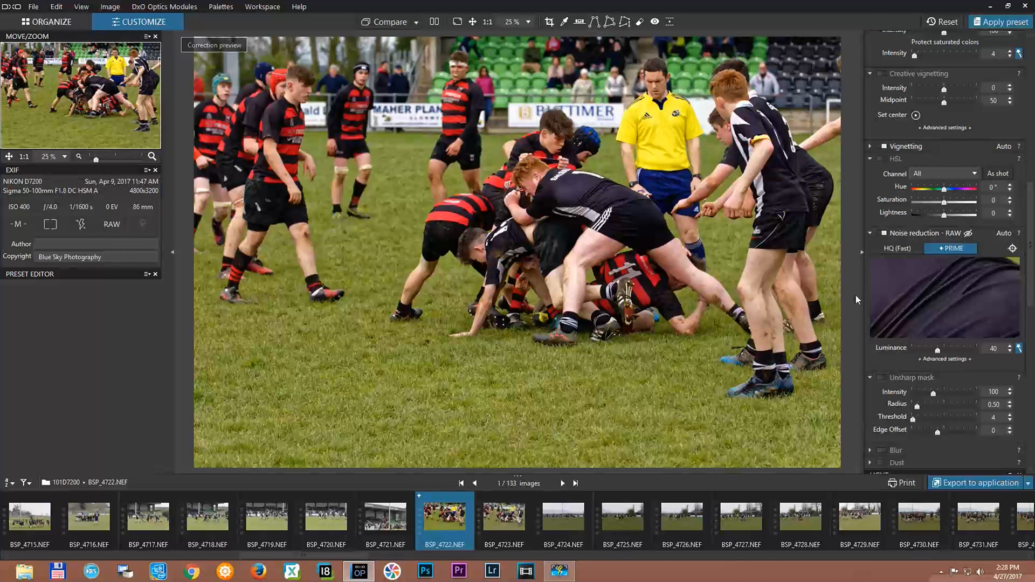
# Step: Enable the Unsharp mask correction with intensity 100, radius 0.50 and threshold 4
pyautogui.scroll(-2, 670, 317)
pyautogui.scroll(1, 669, 318)
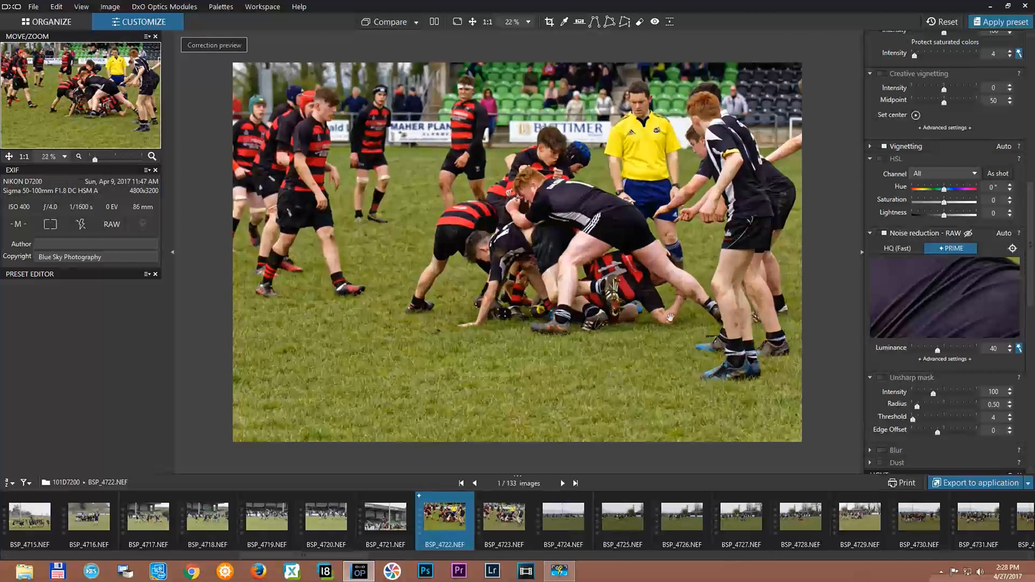
pyautogui.click(884, 378)
pyautogui.scroll(-3, 1020, 265)
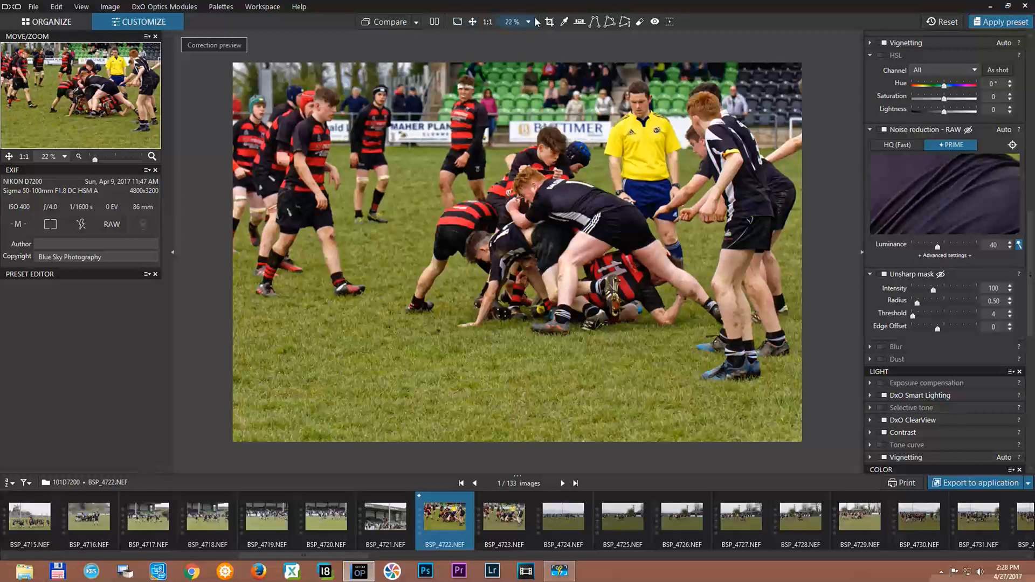
# Step: Crop the photo tighter around the ruck and referee to about 3914 x 2609 px, preserving the aspect ratio
pyautogui.click(549, 22)
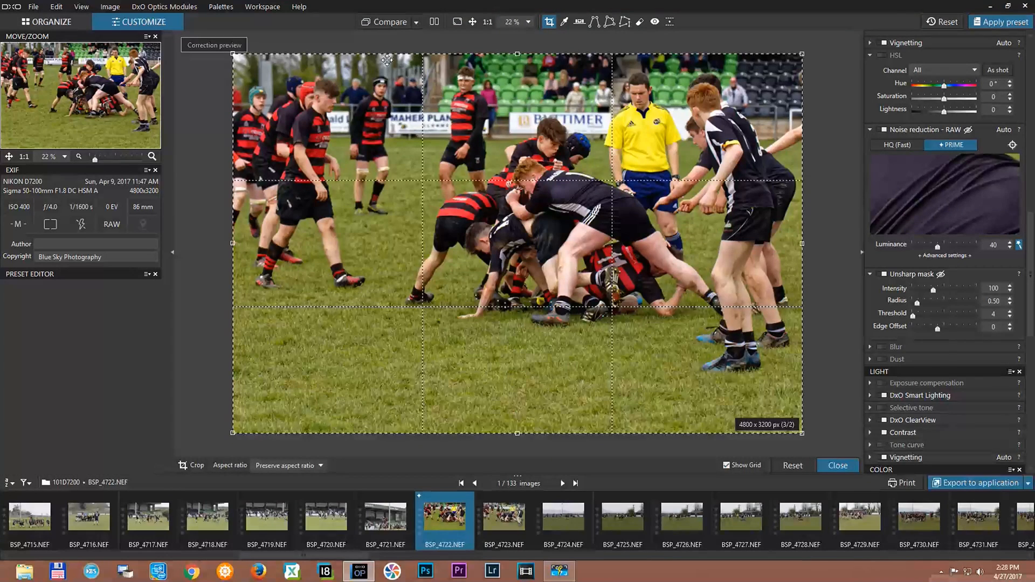
pyautogui.moveTo(233, 55); pyautogui.dragTo(275, 60)
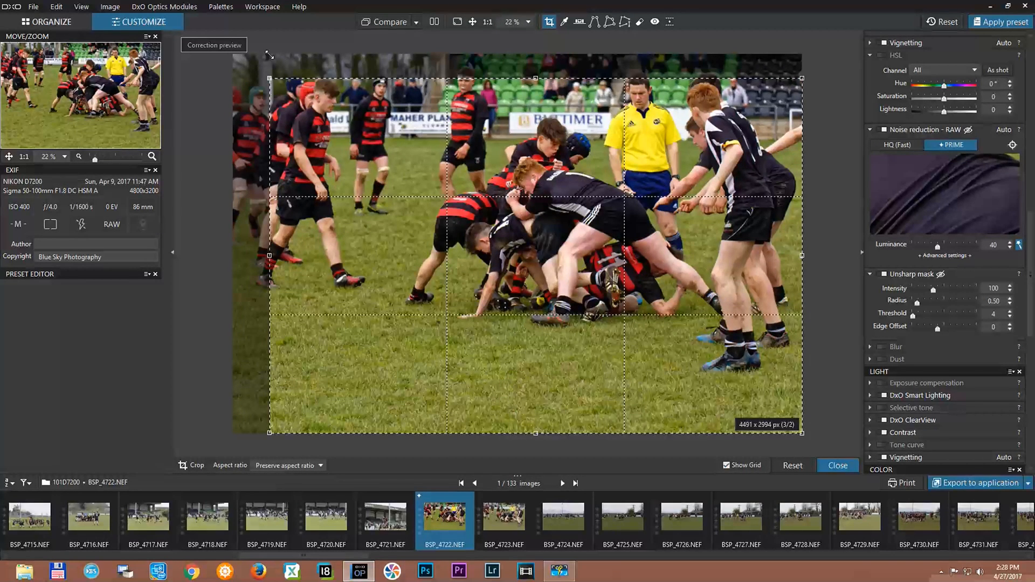
pyautogui.moveTo(452, 178); pyautogui.dragTo(450, 147)
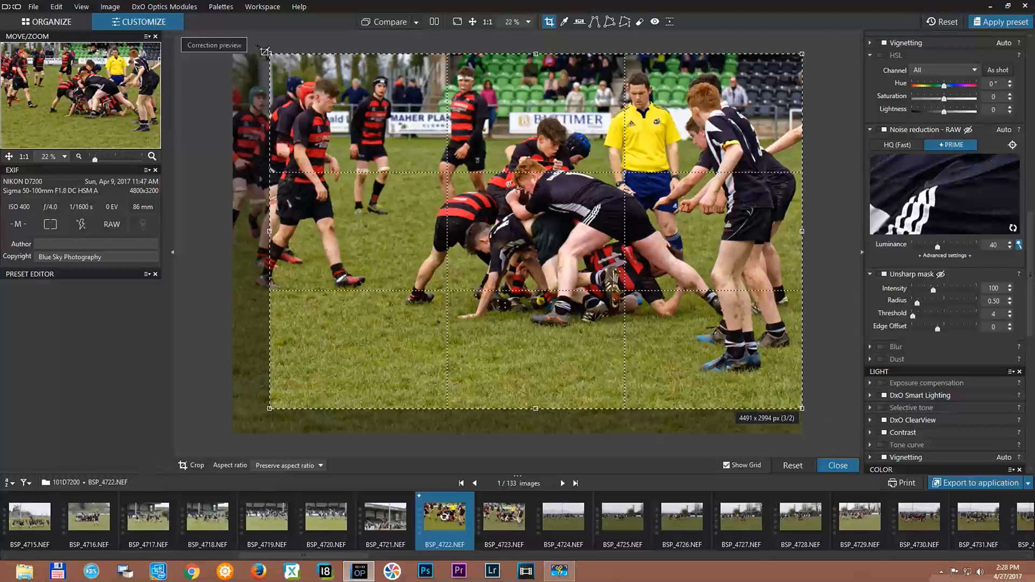
pyautogui.moveTo(269, 54); pyautogui.dragTo(343, 100)
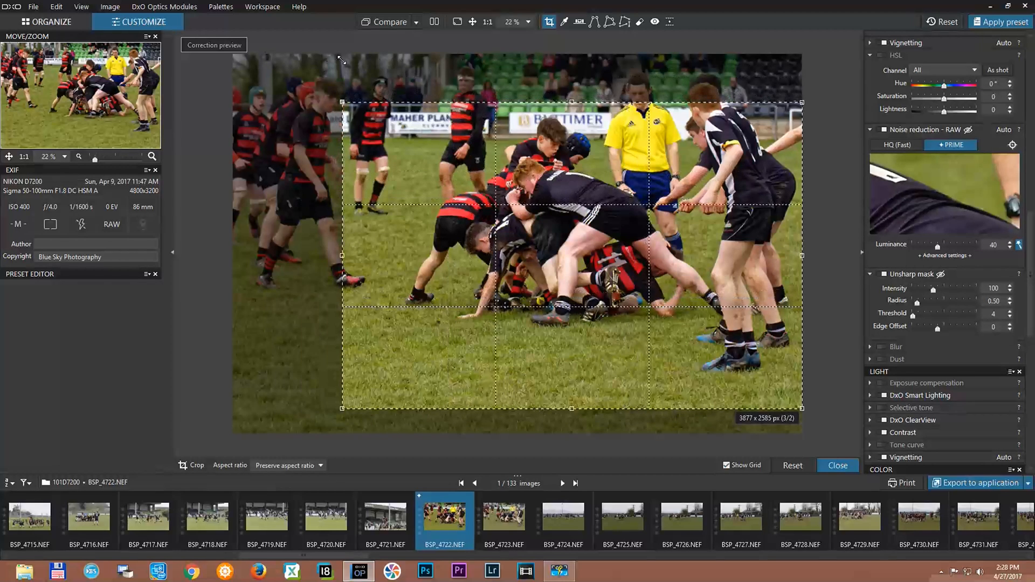
pyautogui.moveTo(531, 195); pyautogui.dragTo(533, 163)
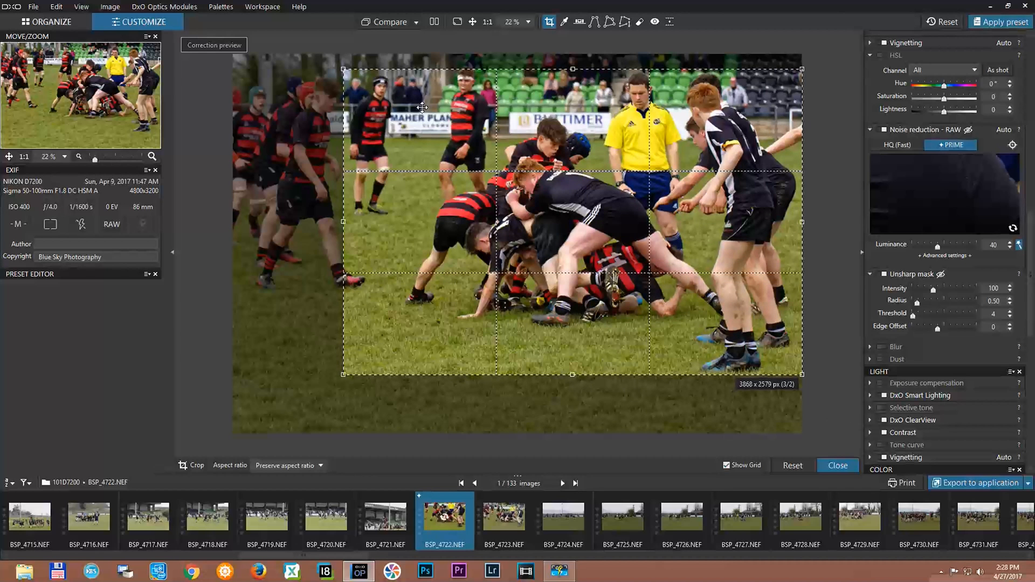
pyautogui.moveTo(343, 69); pyautogui.dragTo(337, 66)
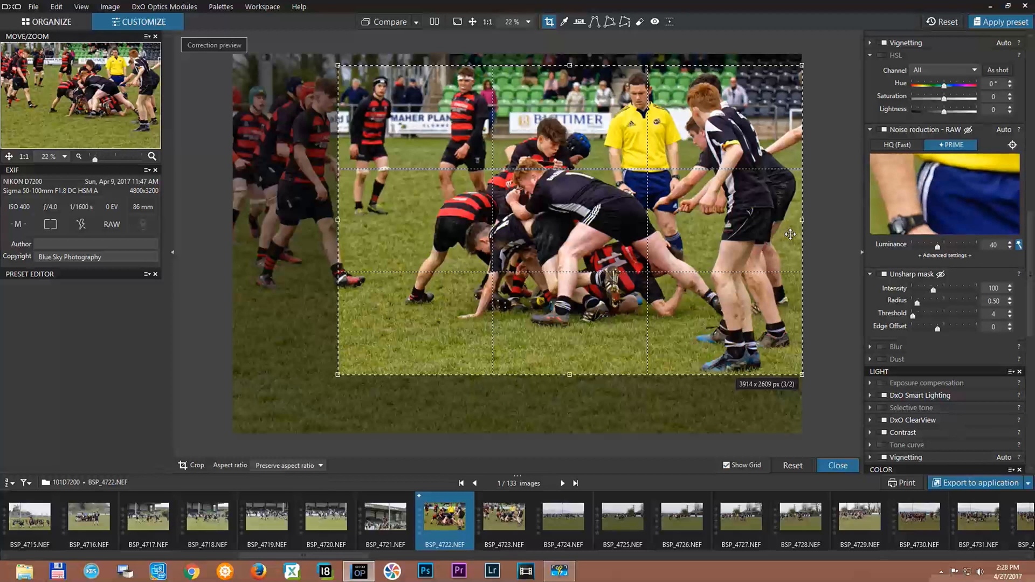
pyautogui.press('Return')
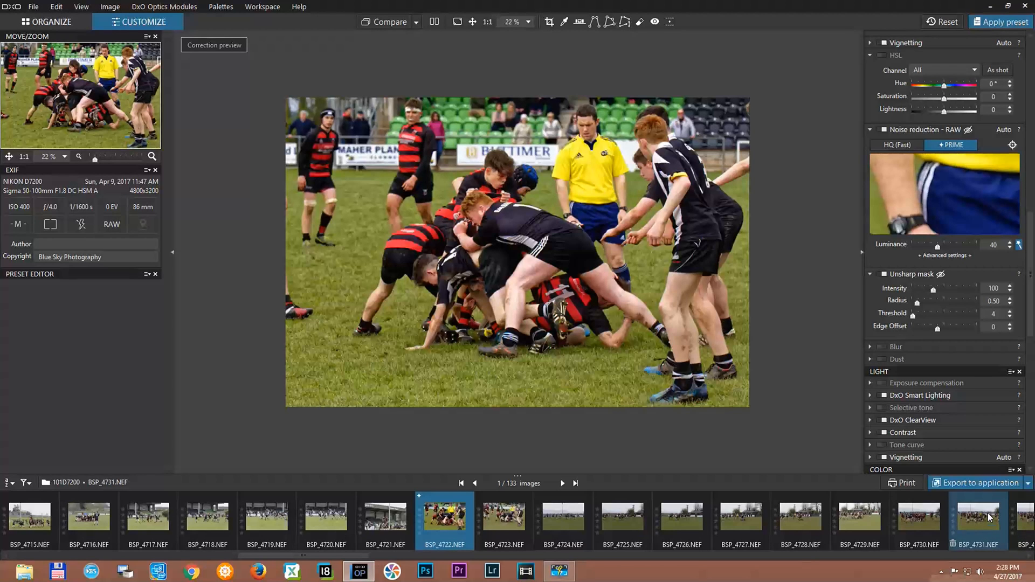
# Step: View the options for exporting the photo to another application and close them without exporting
pyautogui.click(990, 483)
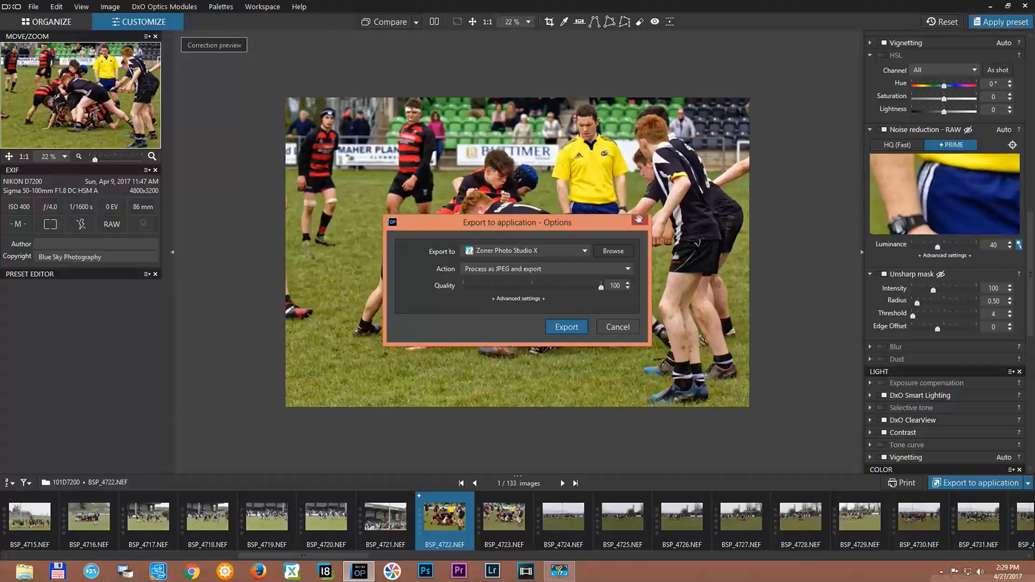
pyautogui.click(640, 219)
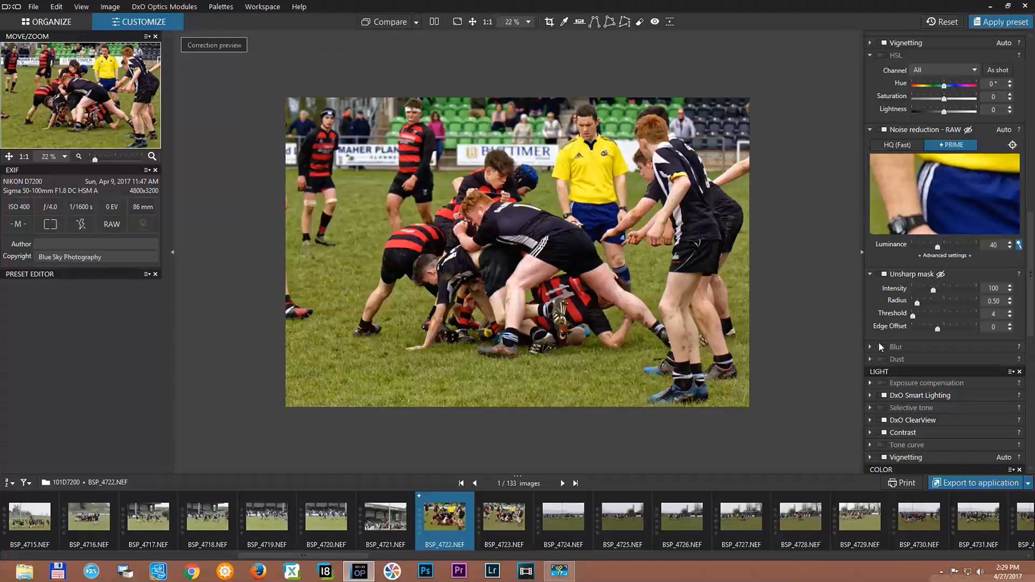
# Step: Set the Vignetting correction to Manual with intensity 0 and middle 1, and toggle the correction
pyautogui.moveTo(1032, 230); pyautogui.dragTo(1032, 288)
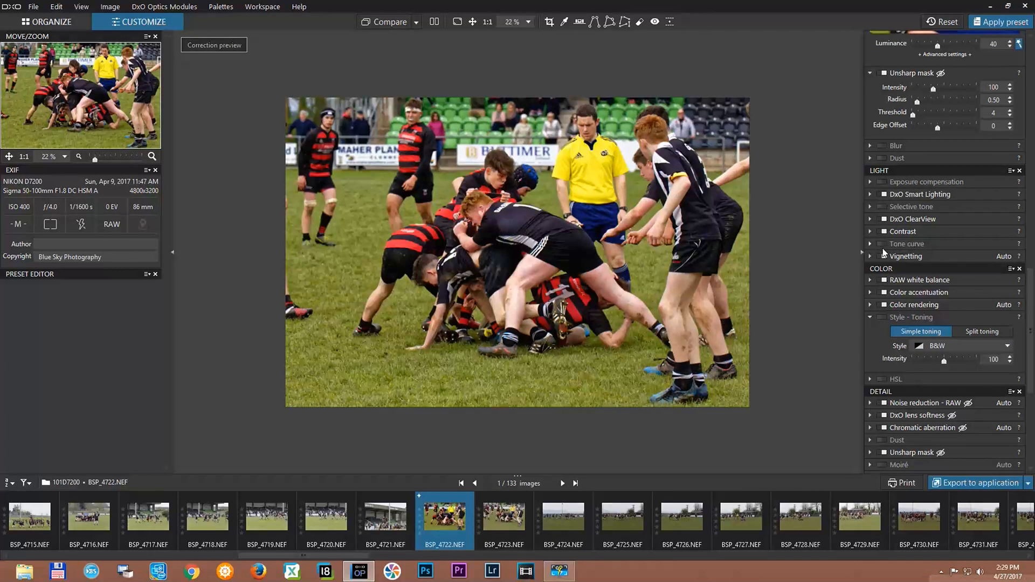
pyautogui.click(870, 256)
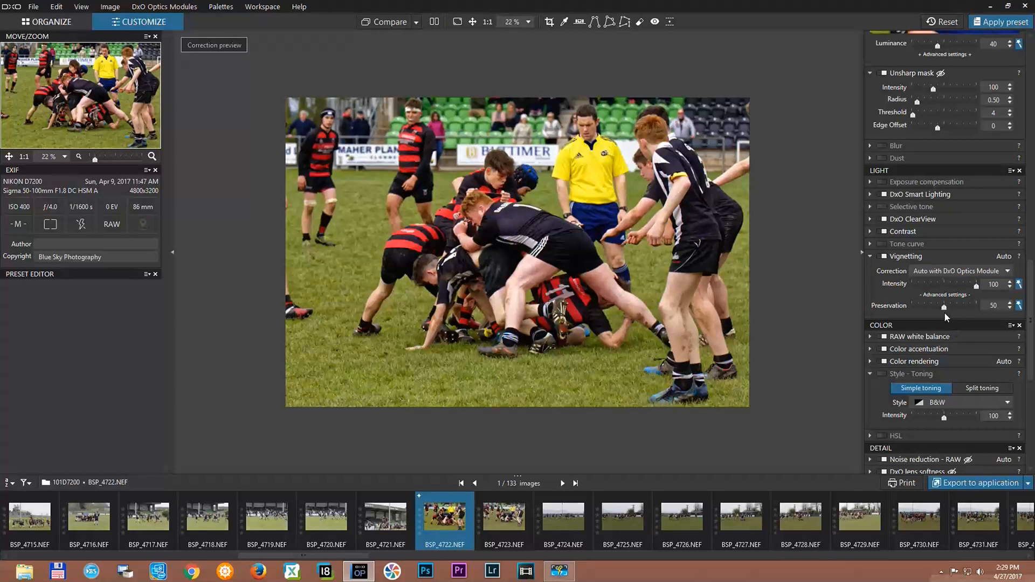
pyautogui.moveTo(946, 306)
pyautogui.mouseDown()
pyautogui.moveTo(916, 308)
pyautogui.moveTo(942, 309)
pyautogui.mouseUp()
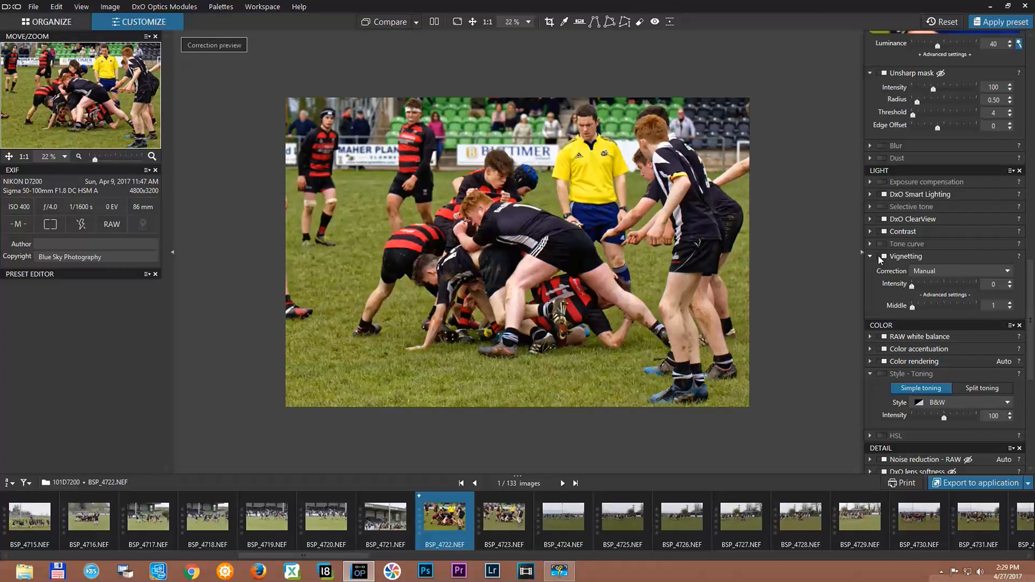
pyautogui.click(881, 255)
# Step: Enable the Tone curve correction, inspect its RGB curve and collapse its settings
pyautogui.scroll(-4, 1033, 303)
pyautogui.moveTo(1033, 379); pyautogui.dragTo(1033, 107)
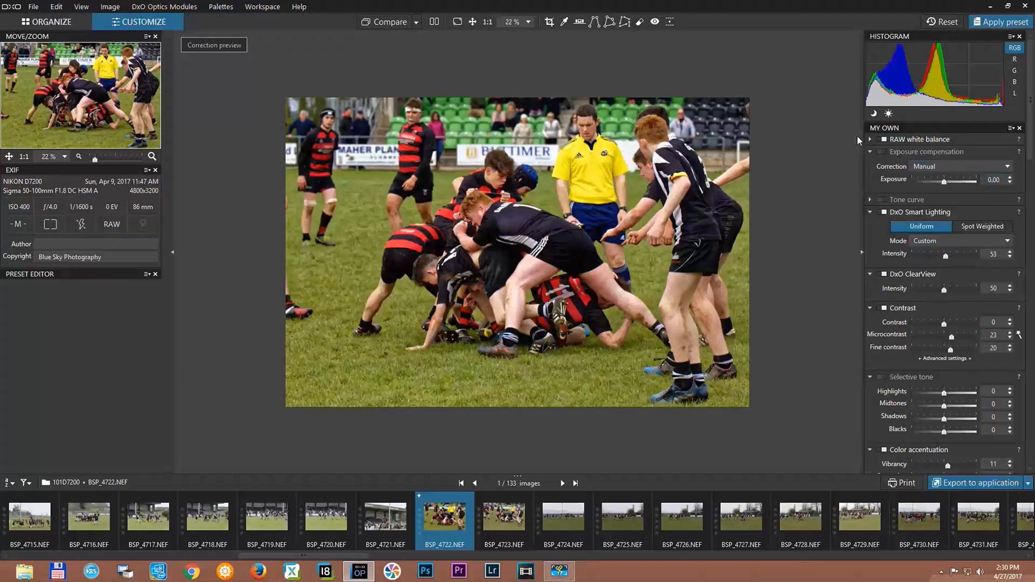
pyautogui.click(882, 199)
pyautogui.click(870, 200)
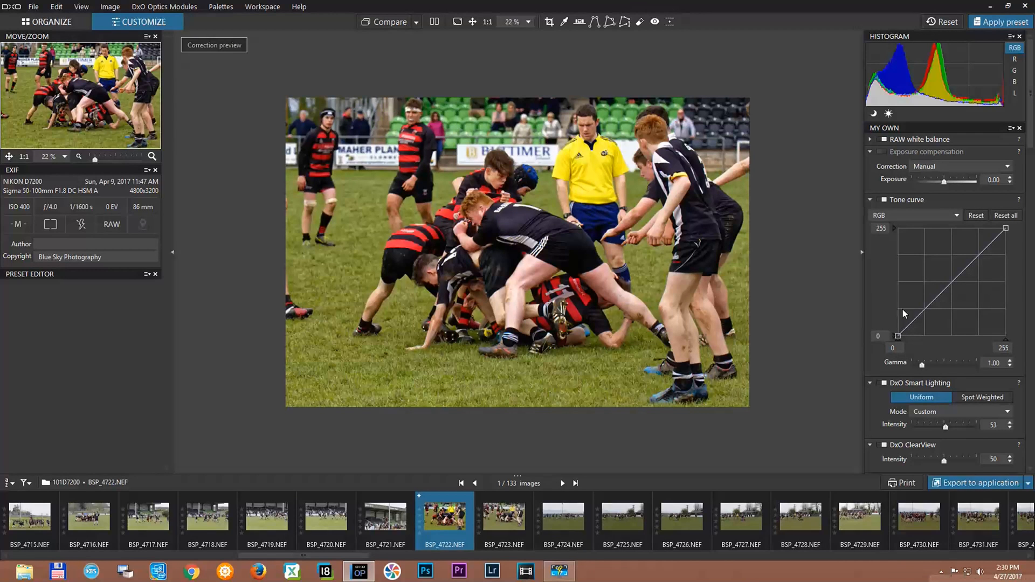
pyautogui.click(869, 199)
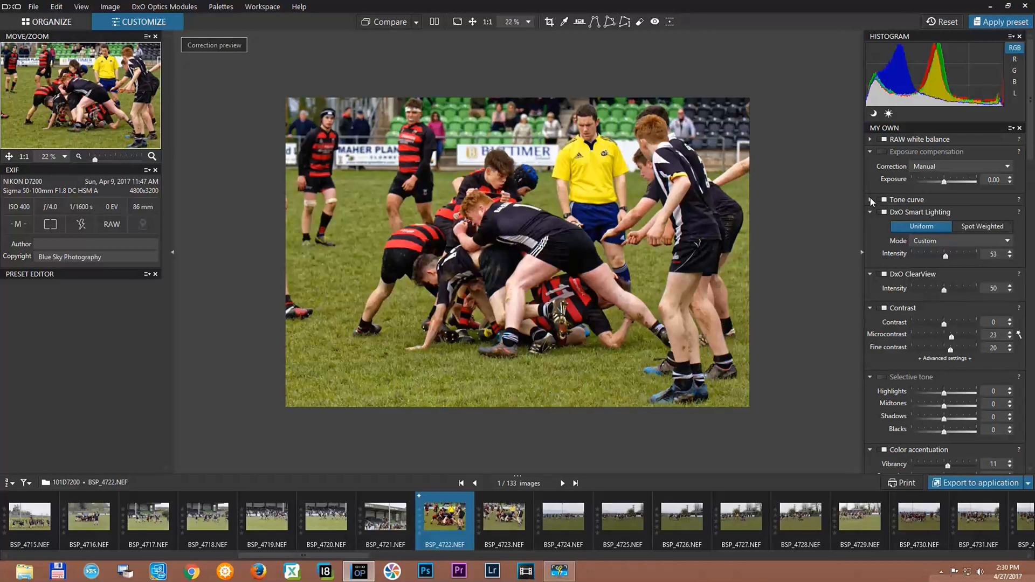